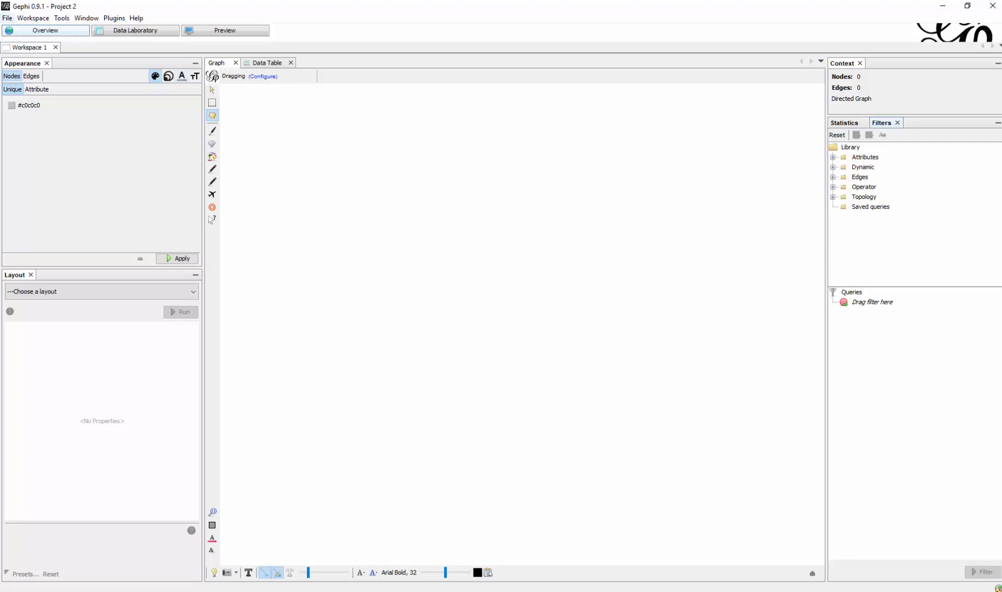
- Import circle edges sex.csv from the spreadsheet wizard as an Edges table
left_click(8, 18)
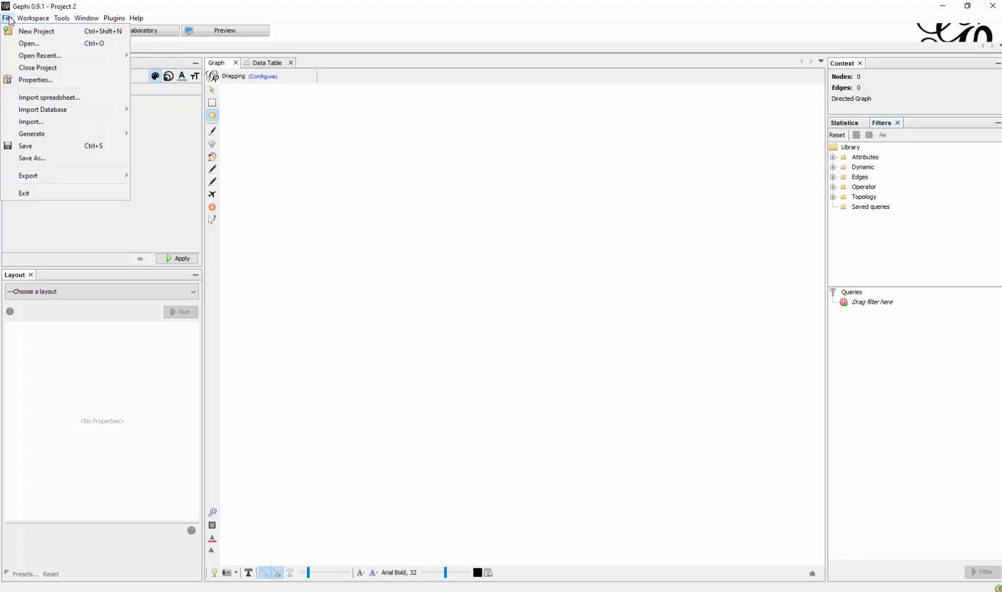
left_click(62, 98)
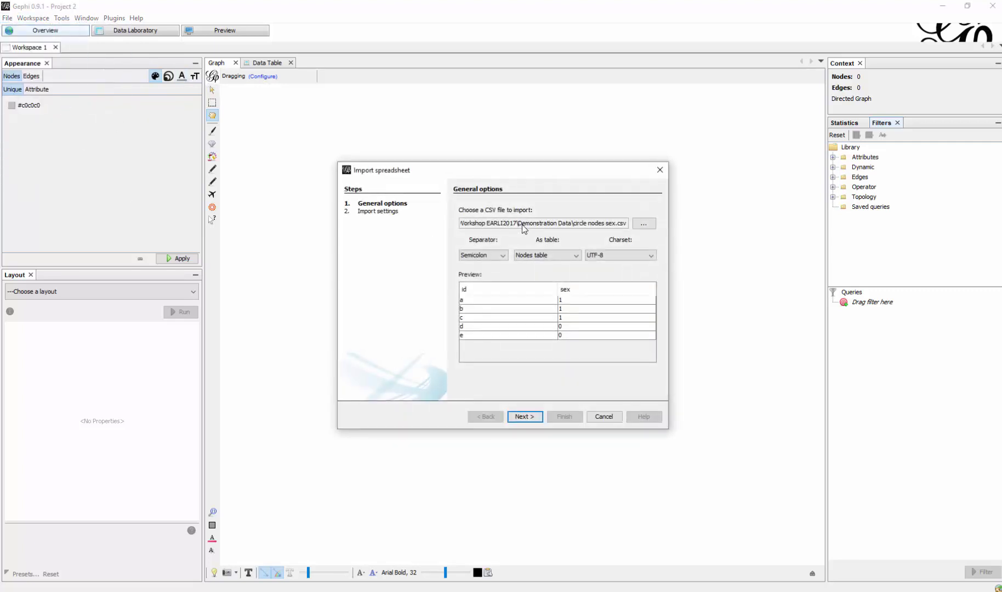
left_click(644, 223)
left_click(441, 221)
left_click(436, 221)
double_click(434, 220)
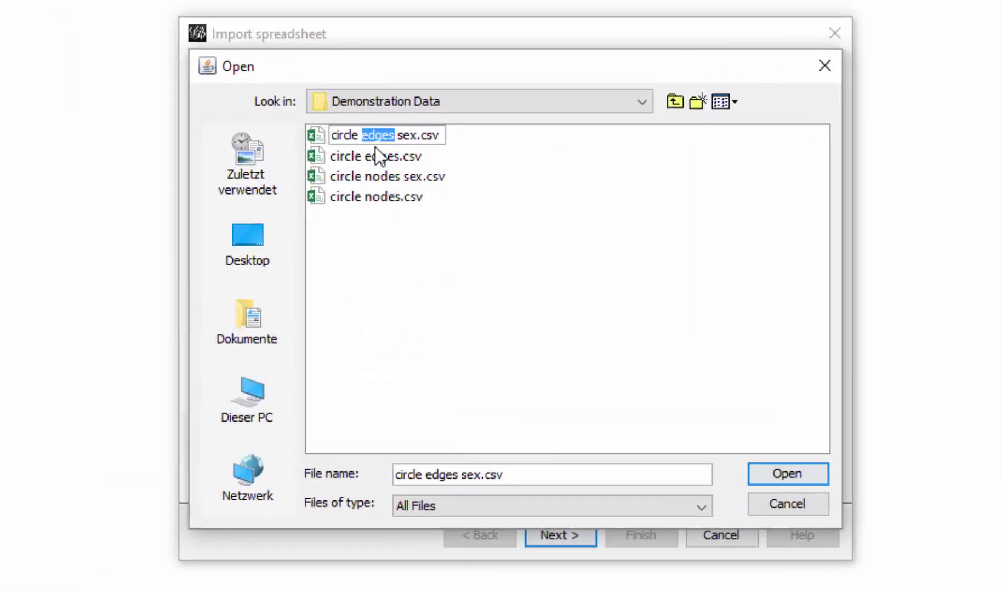
left_click(312, 136)
left_click(773, 471)
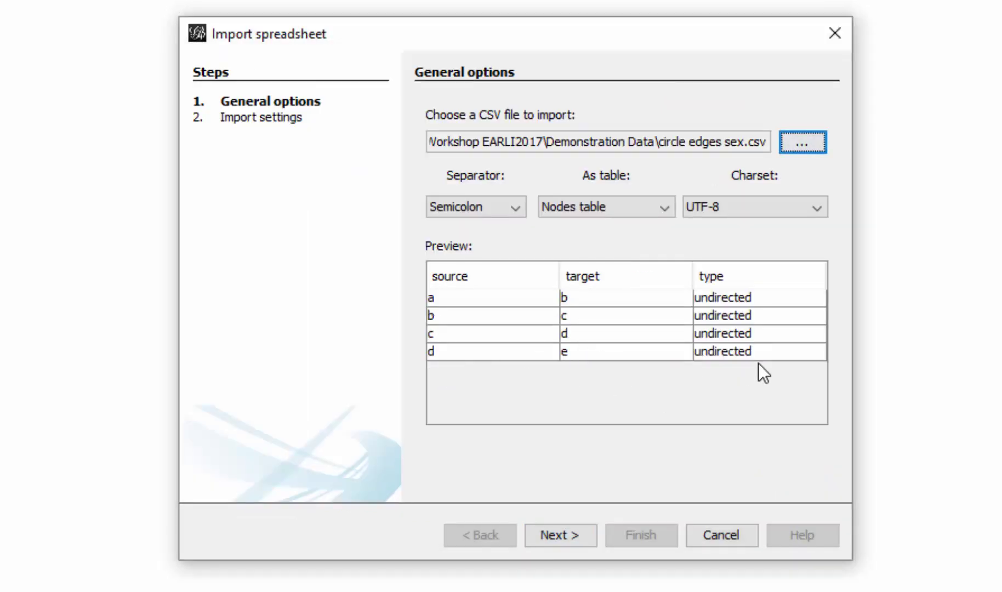
left_click(632, 204)
left_click(613, 245)
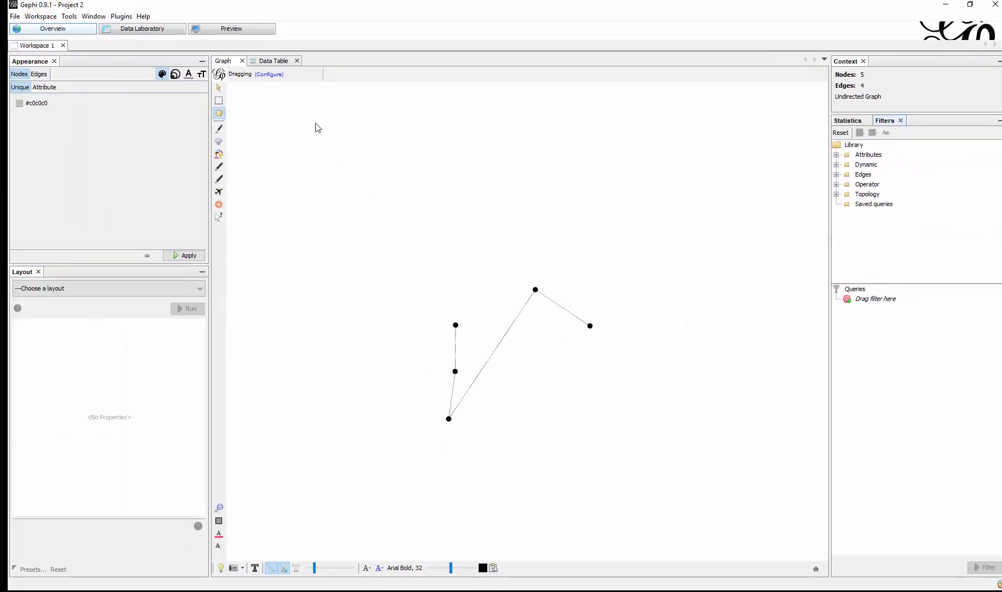
- From the Data Table, import circle nodes sex.csv into the Nodes table to add each node's sex value
left_click(274, 60)
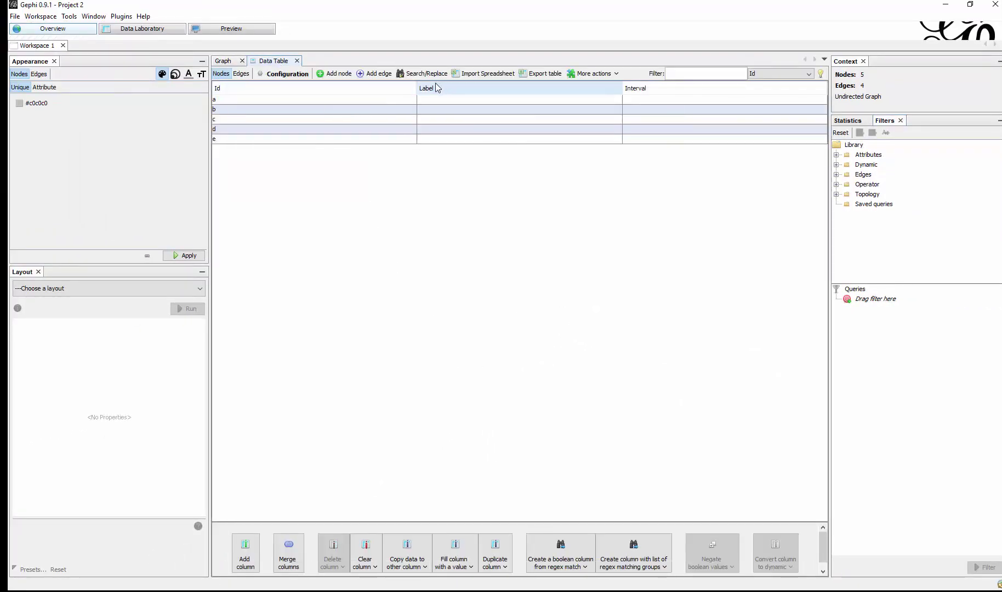
left_click(482, 73)
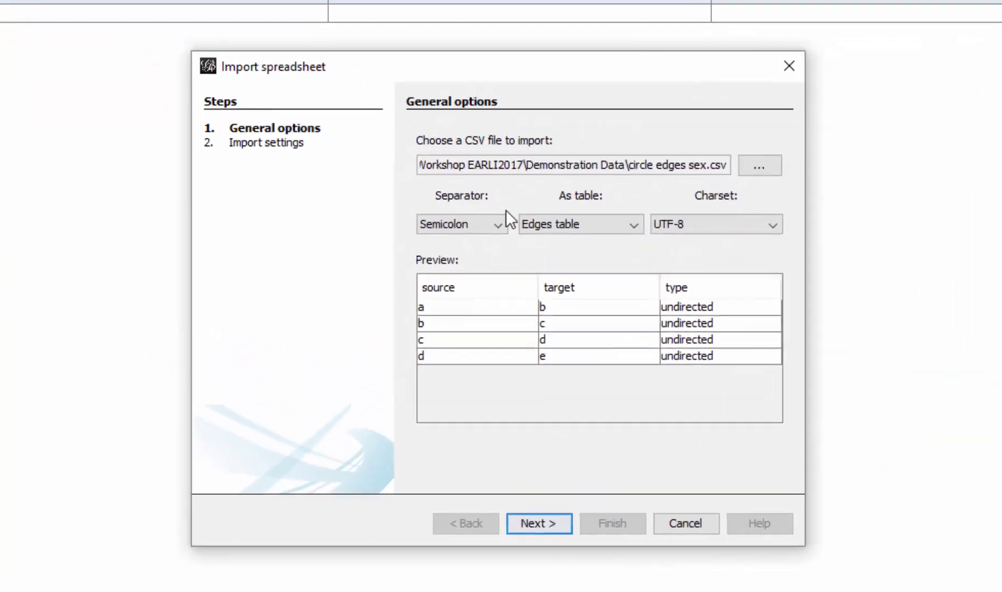
left_click(534, 248)
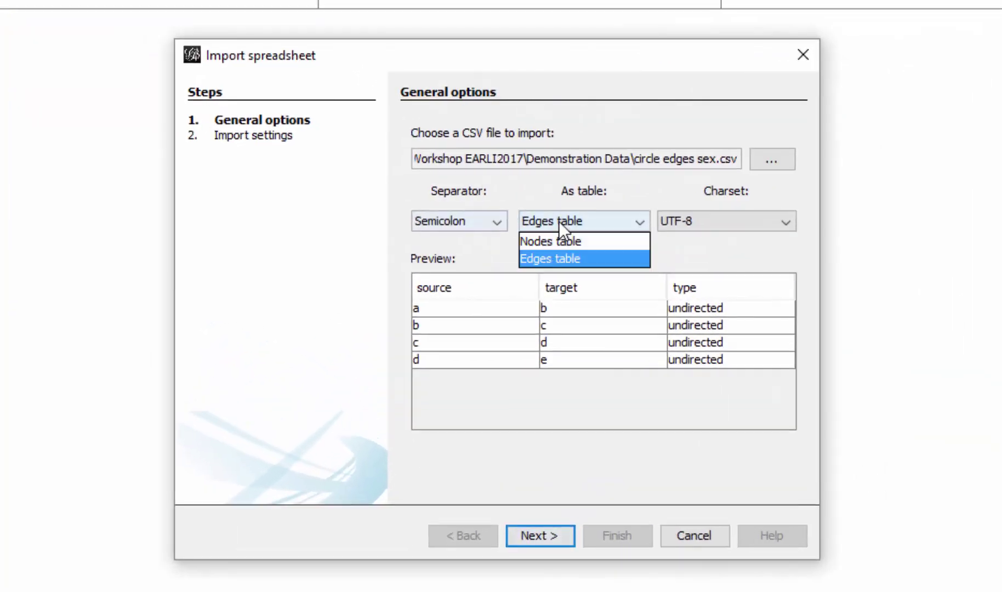
left_click(565, 245)
left_click(777, 161)
left_click(422, 193)
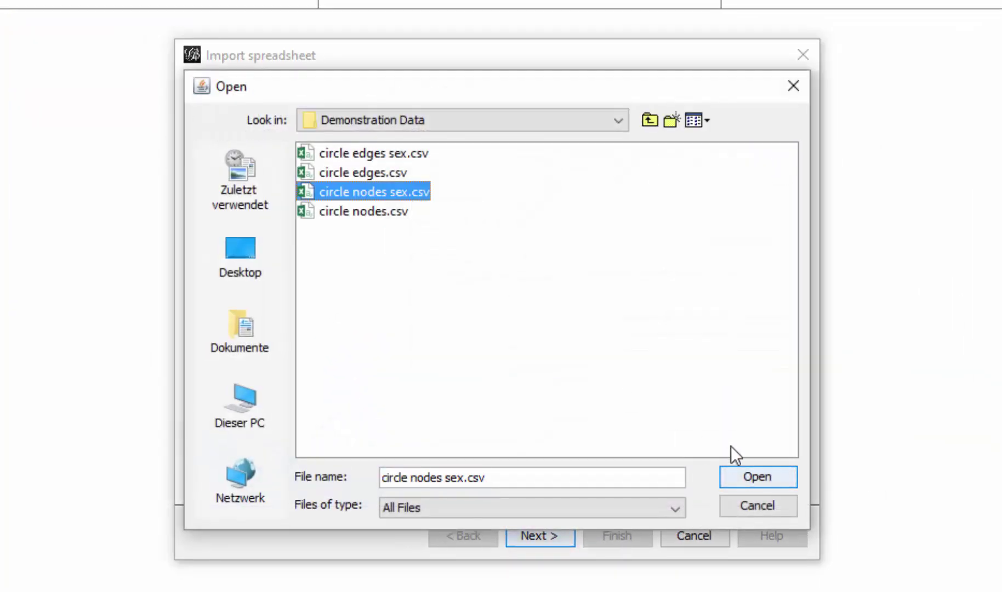
left_click(753, 480)
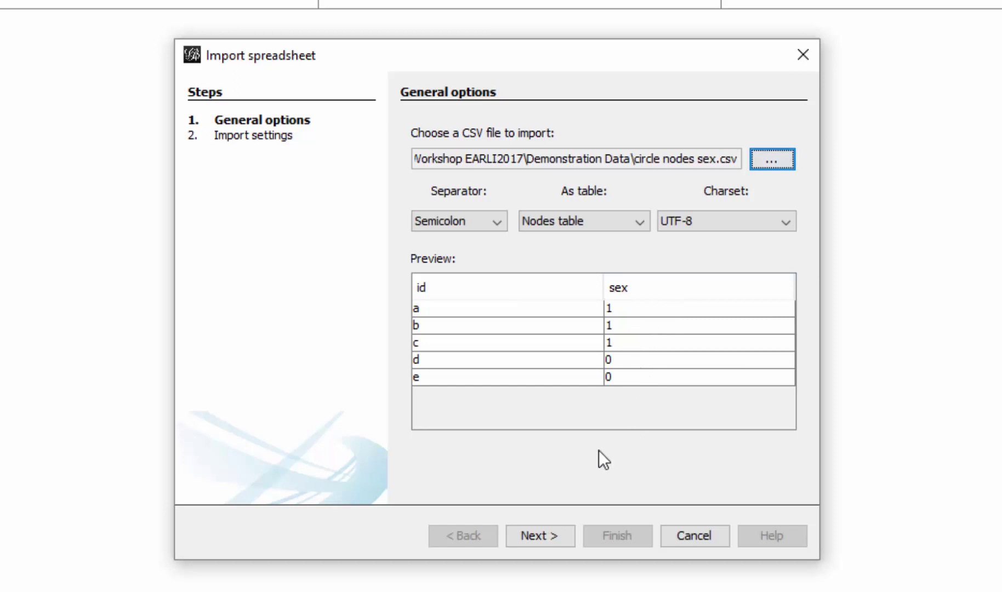
left_click(555, 535)
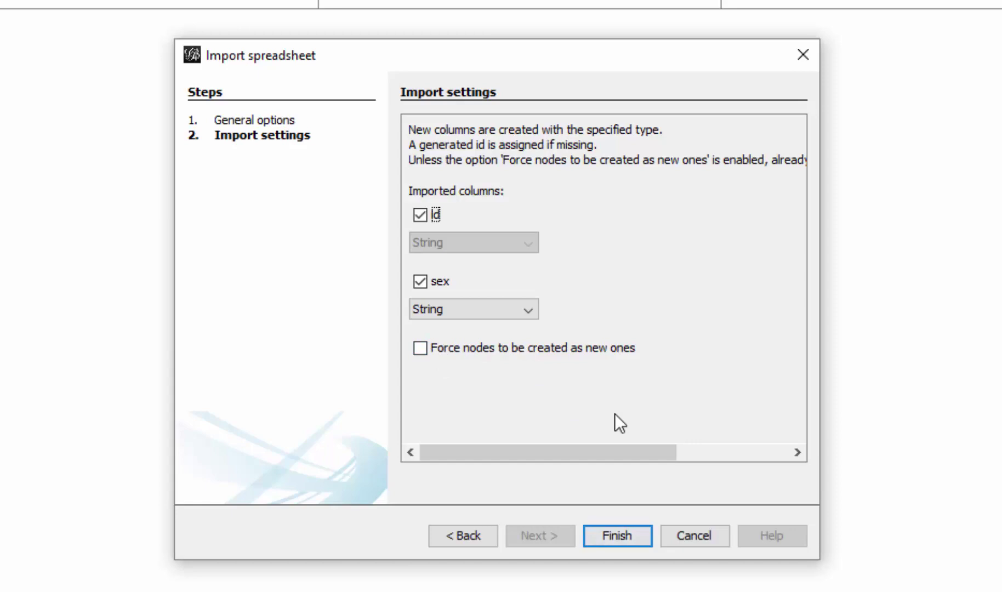
left_click(625, 531)
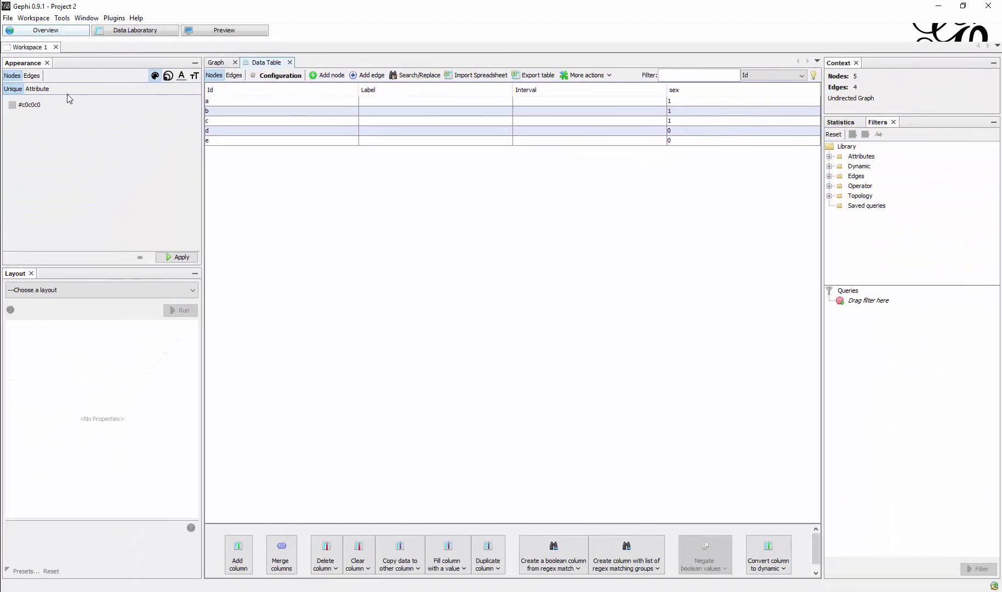
- Switch from the Data Table back to the Graph view
left_click(215, 62)
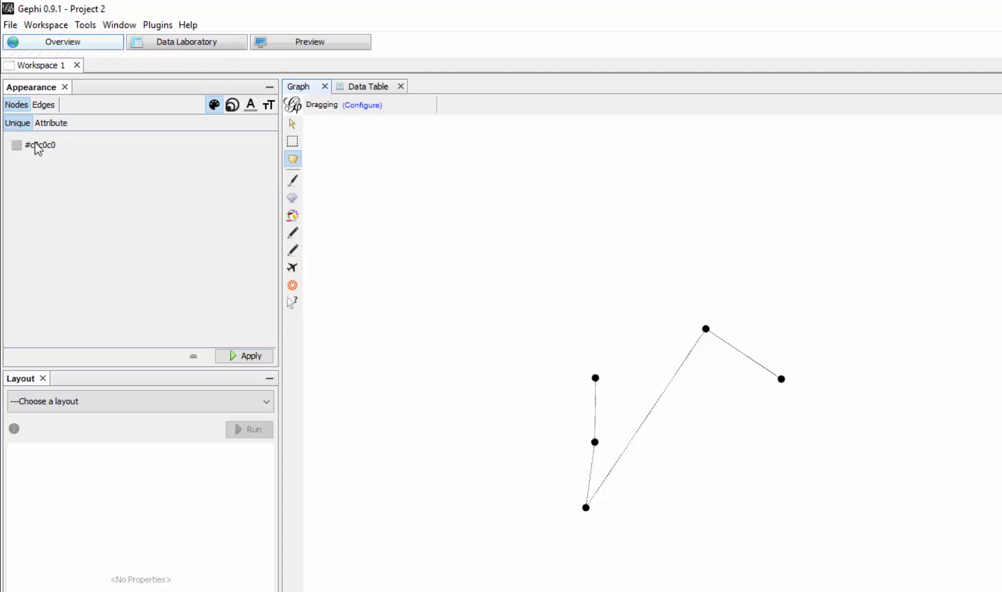
- Apply the unique colour #904cff to all nodes, then move to attribute-based colouring
left_click(16, 145)
left_click(62, 186)
left_click(246, 355)
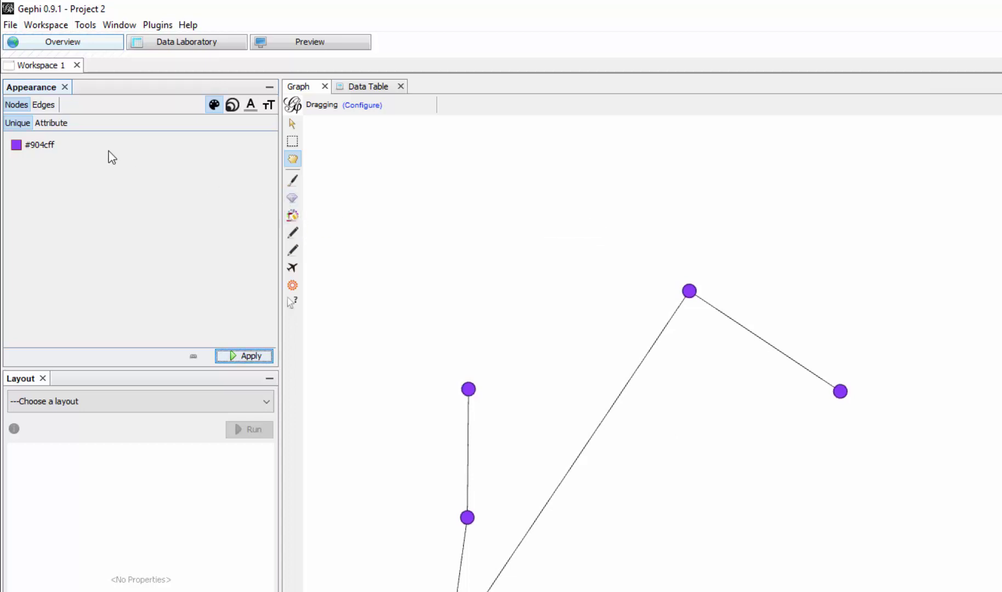
left_click(63, 124)
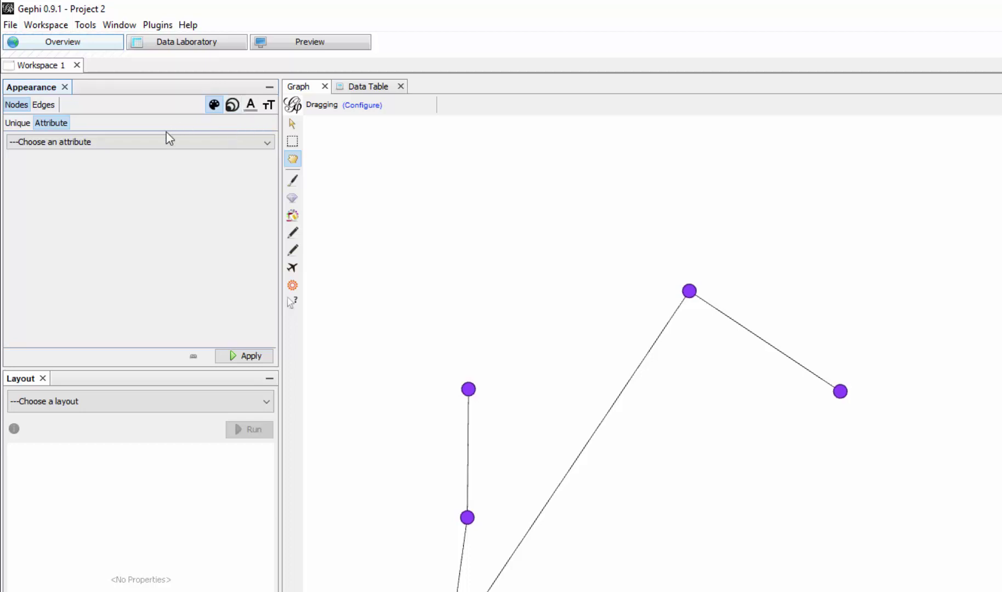
- Colour nodes by the sex attribute: pink for value 1, green for value 0
left_click(145, 138)
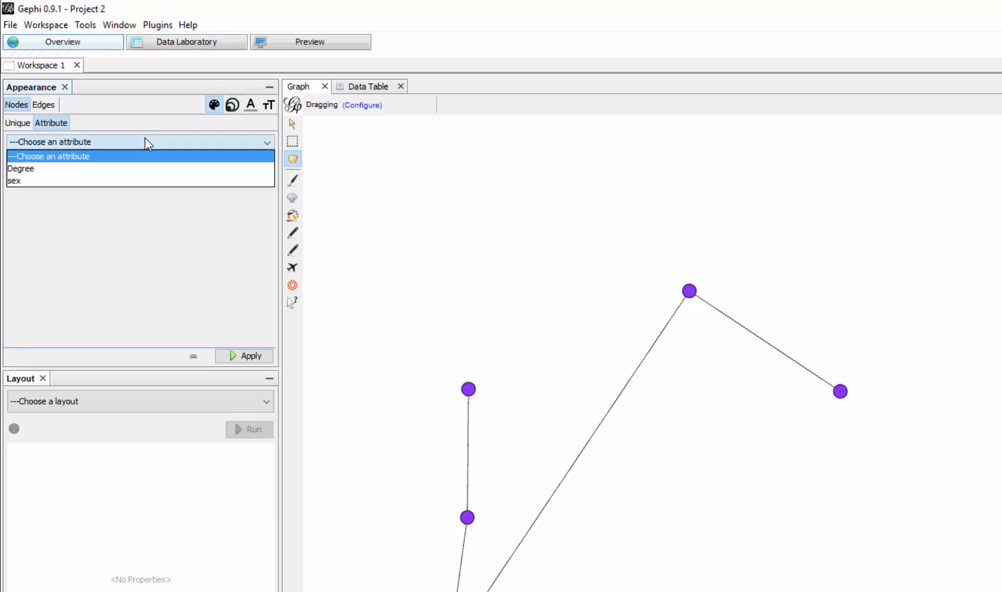
left_click(100, 175)
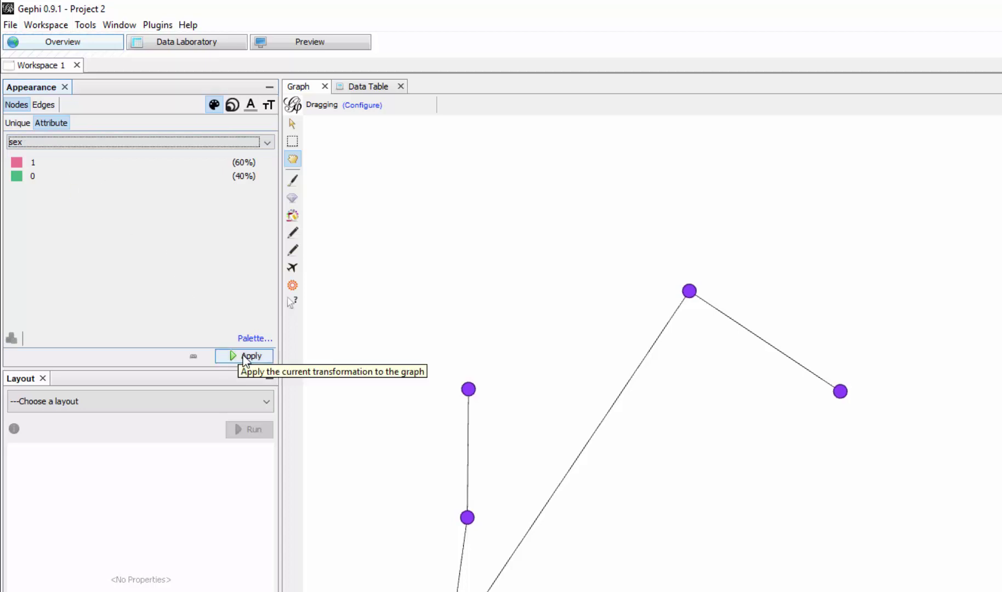
left_click(230, 354)
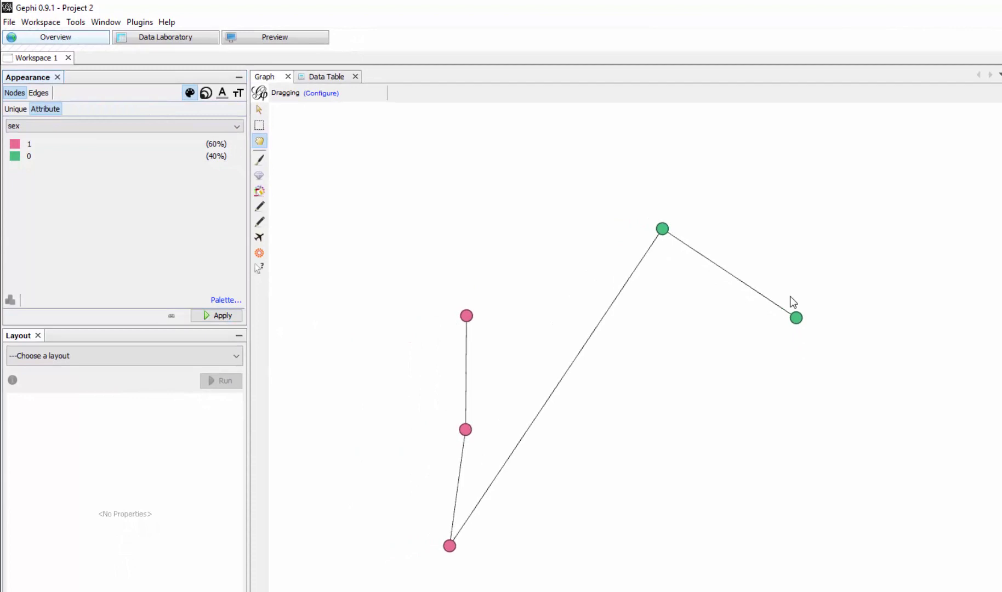
left_click_drag(717, 337, 711, 335)
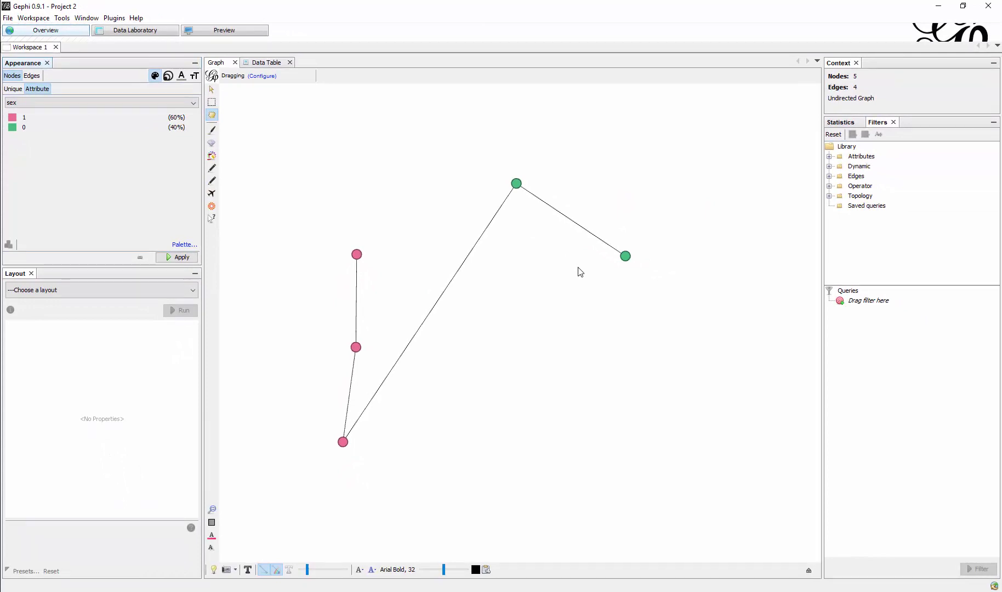
- Run the Average Degree statistic (1.6) and close its Degree Report
left_click(829, 156)
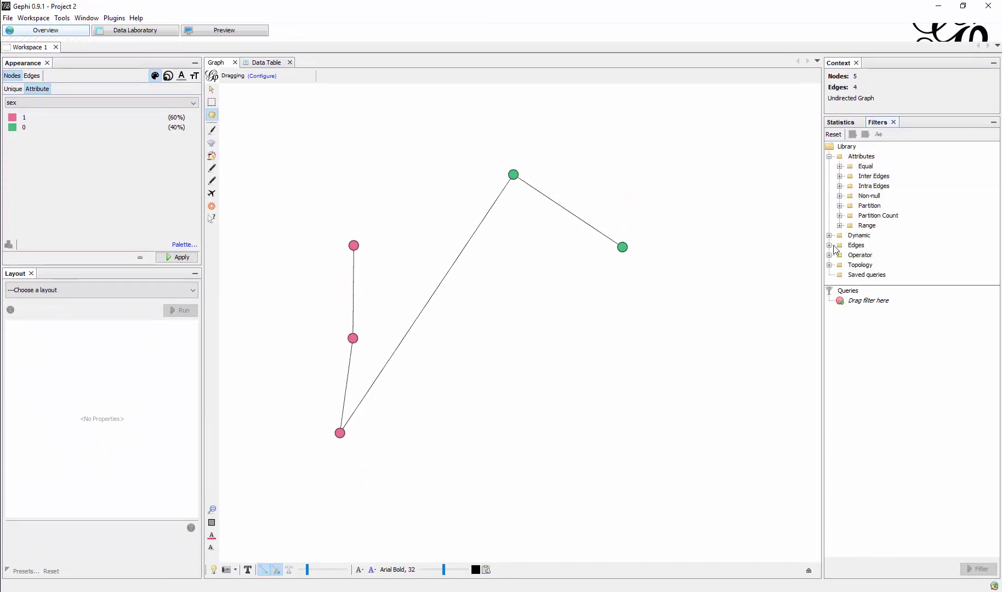
left_click(842, 124)
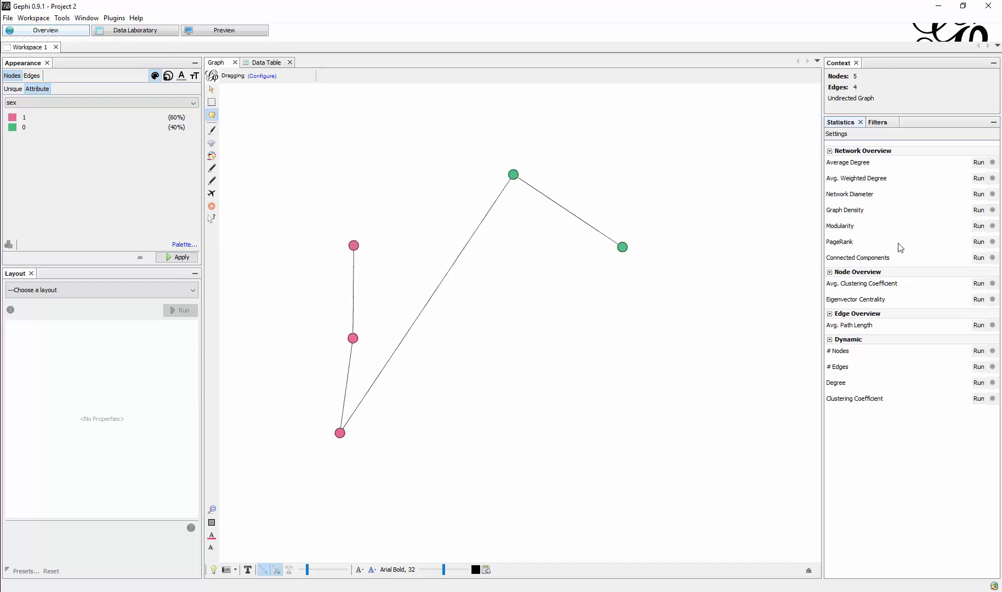
left_click(978, 162)
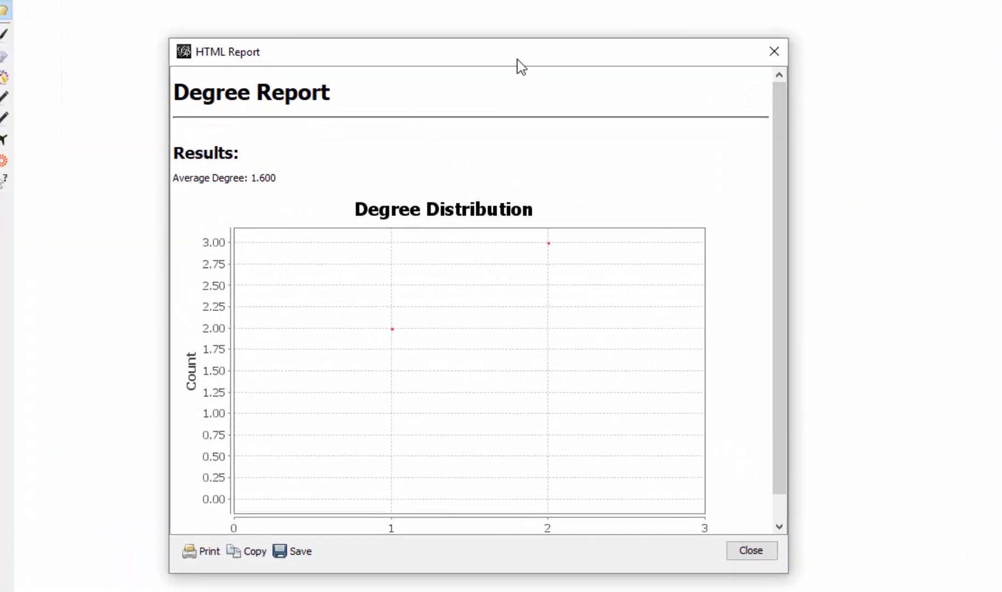
left_click_drag(517, 59, 741, 270)
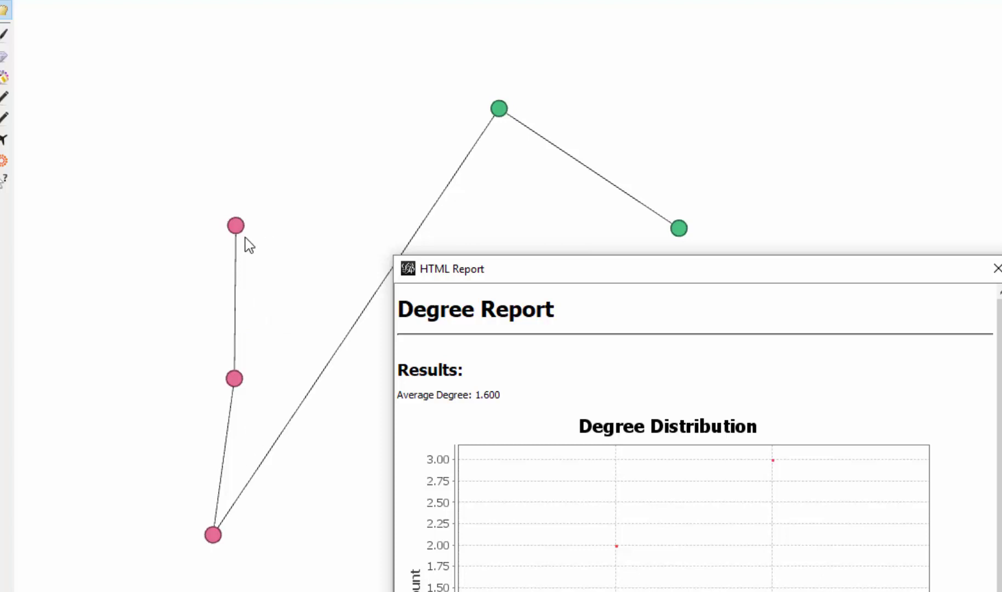
left_click_drag(691, 261, 620, 268)
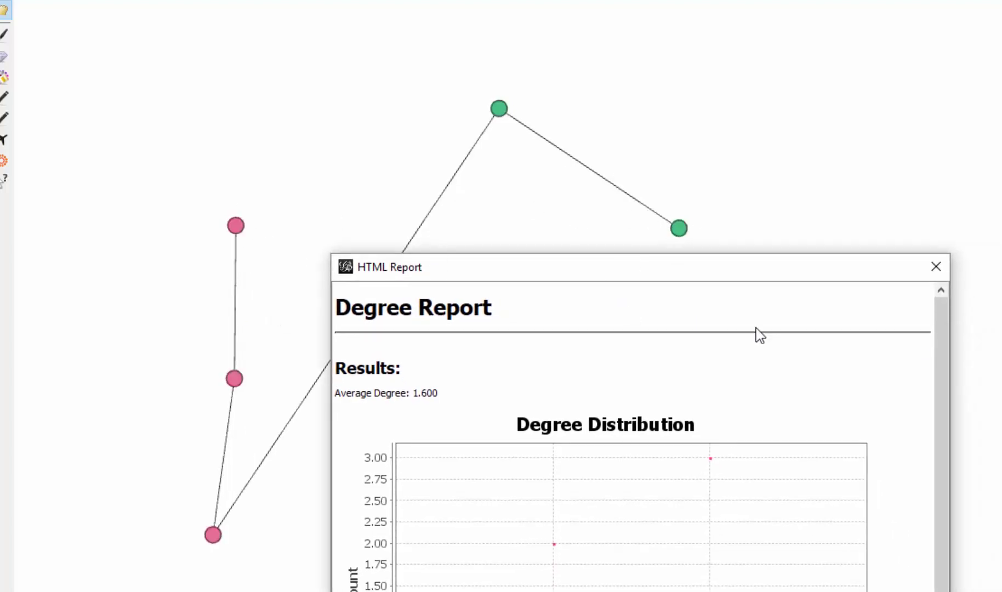
left_click(935, 266)
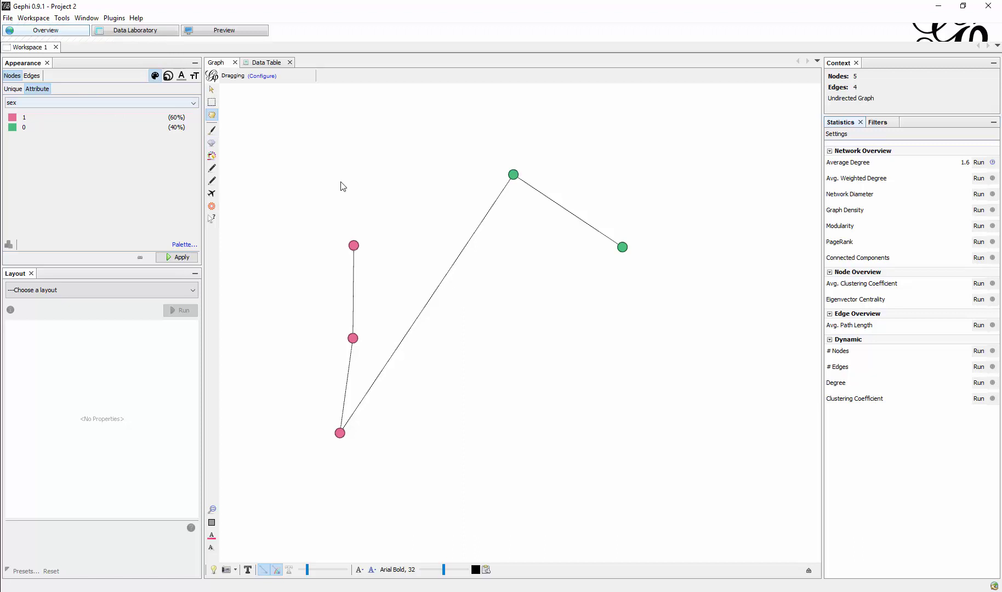
- Size nodes by Degree with a 10 to 50 range
left_click(30, 104)
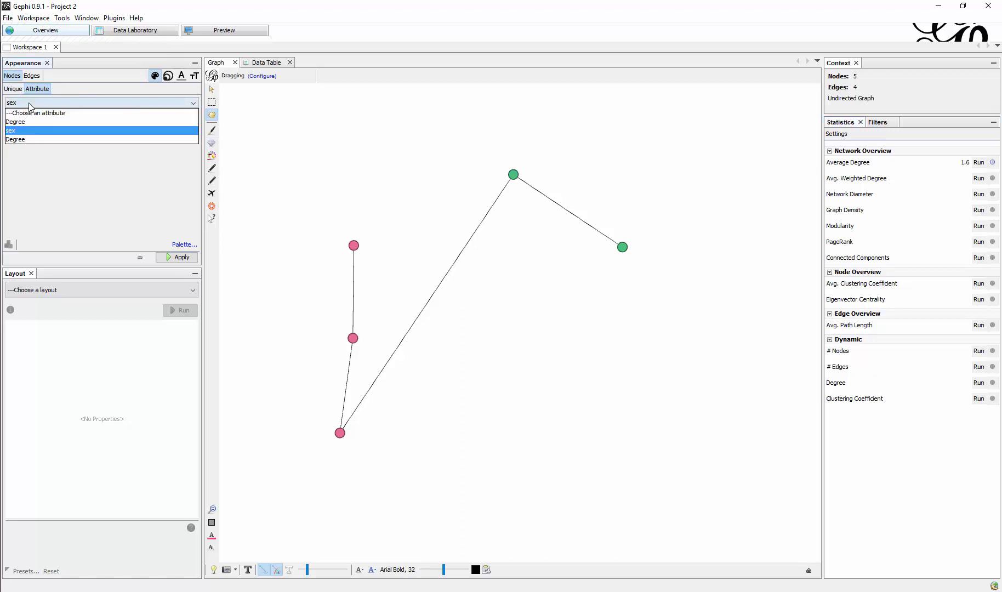
left_click(30, 140)
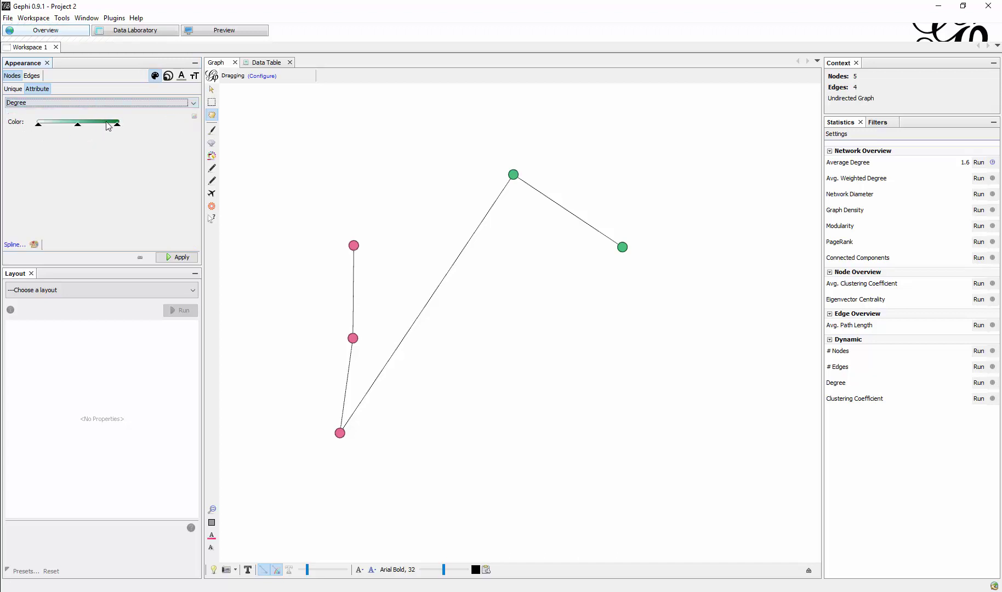
left_click(166, 78)
left_click(38, 89)
left_click(49, 103)
left_click(50, 132)
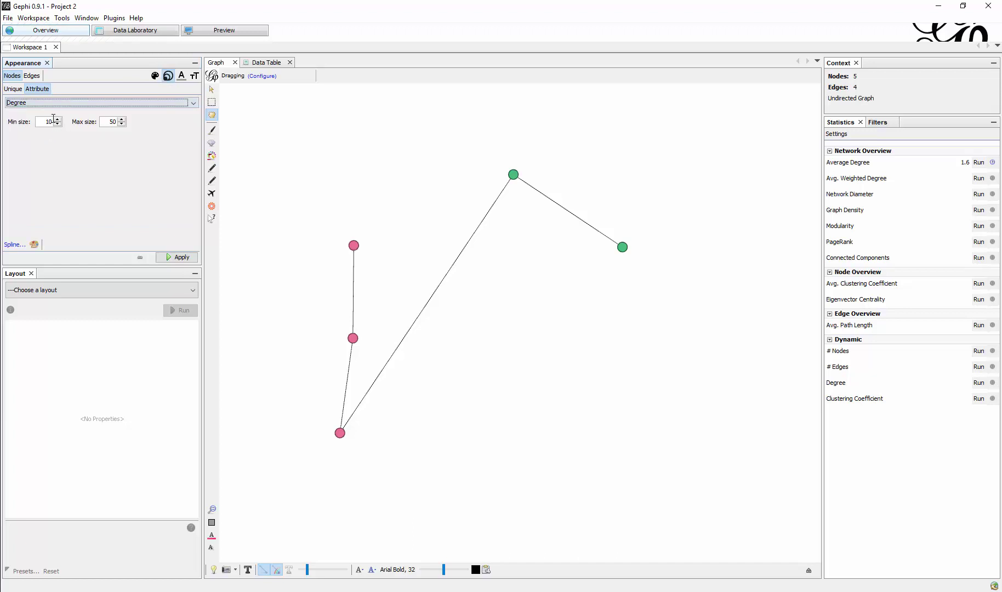
left_click(181, 257)
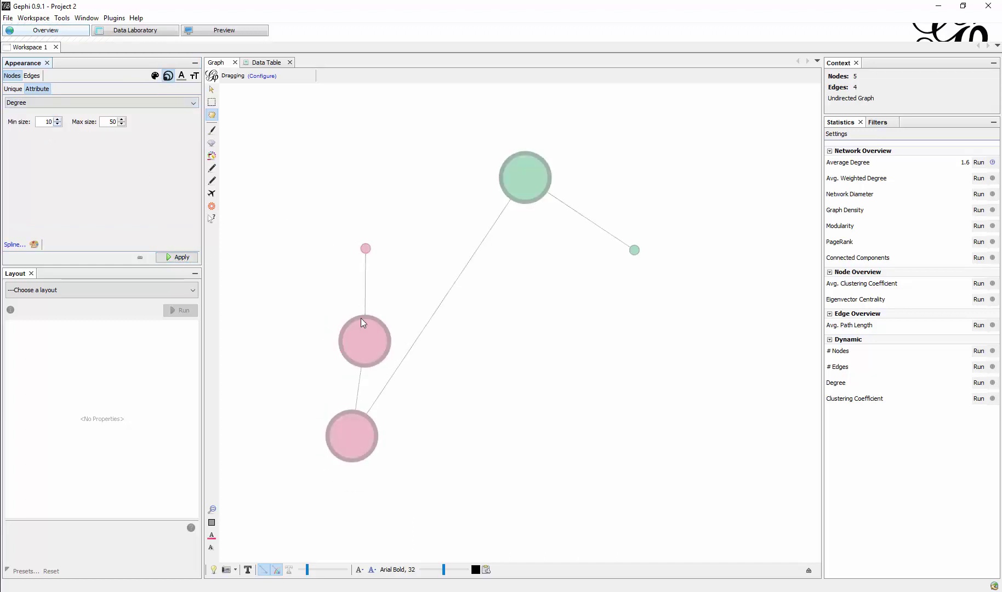